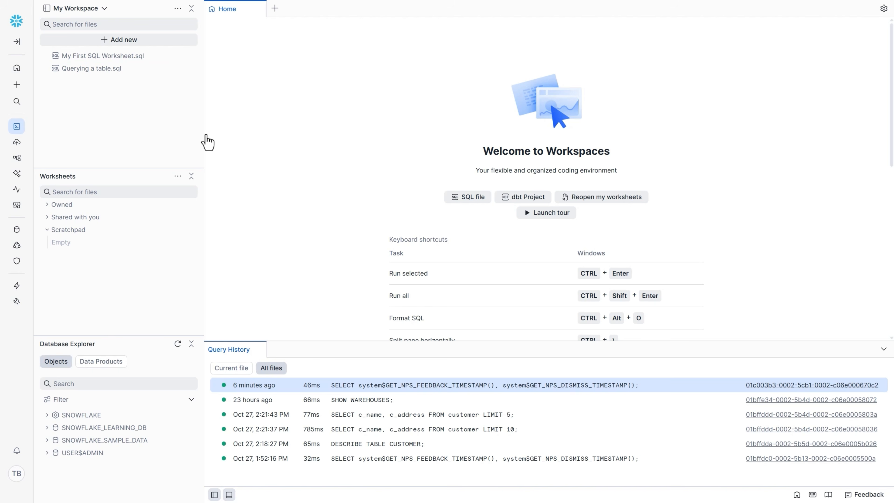
Collapse the Worksheets section, enlarge the Database Explorer and list the tables of SNOWFLAKE_SAMPLE_DATA's TPCH_SF1 schema.
{"action": "left_click", "coordinate": [191, 176]}
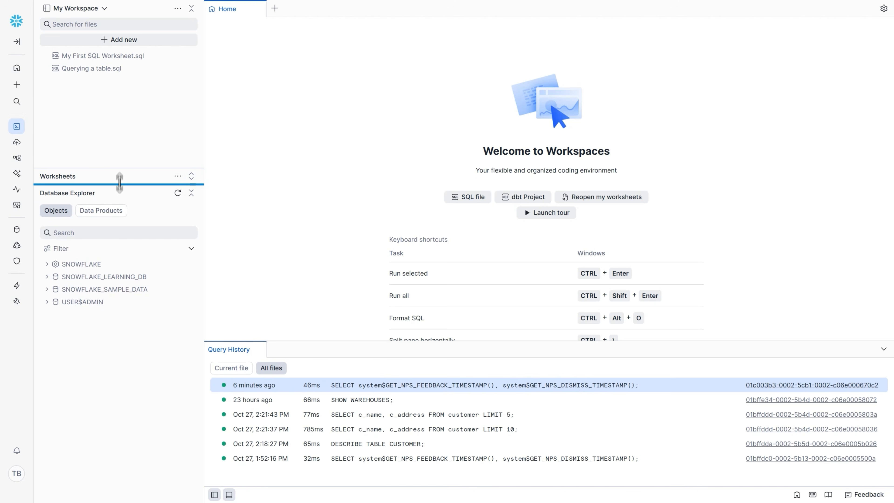
{"action": "left_click_drag", "start_coordinate": [120, 181], "coordinate": [126, 117]}
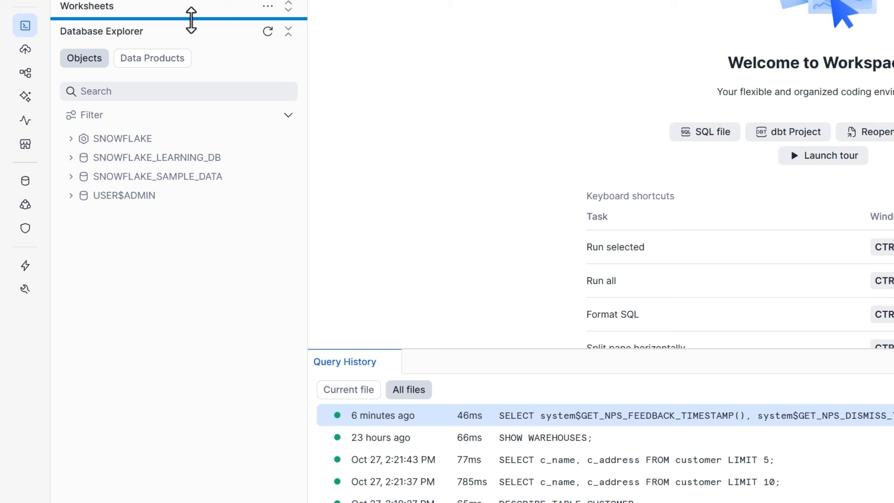
{"action": "left_click", "coordinate": [71, 177]}
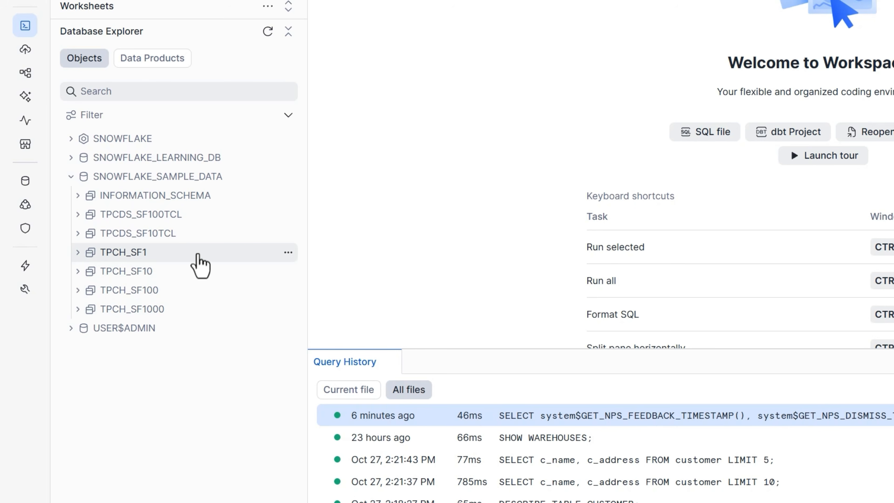
{"action": "mouse_move", "coordinate": [200, 254]}
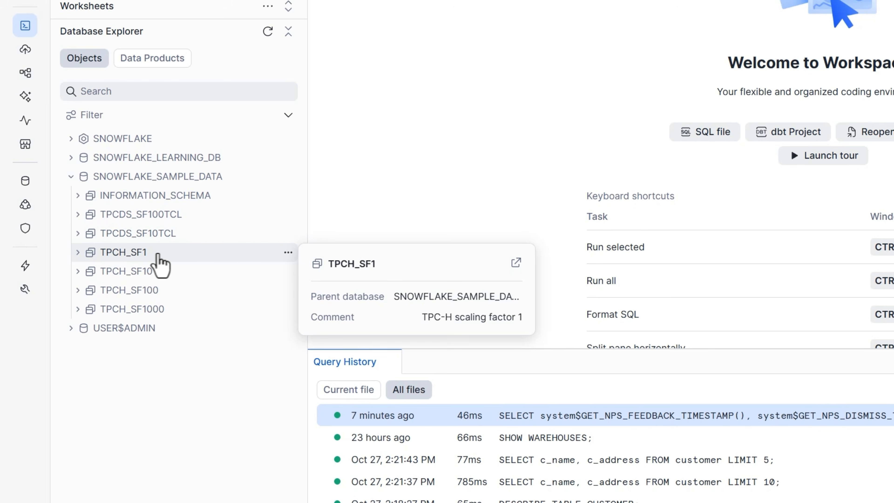
{"action": "left_click", "coordinate": [78, 253]}
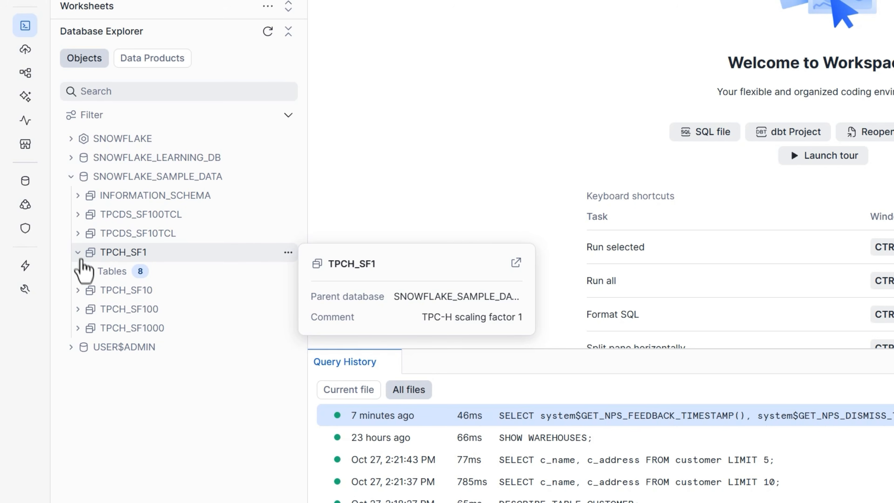
{"action": "left_click", "coordinate": [85, 272]}
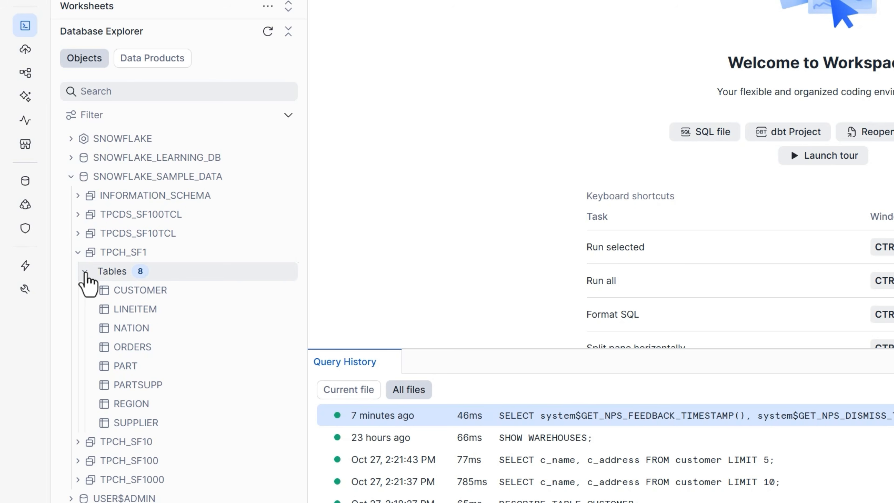
{"action": "mouse_move", "coordinate": [128, 292]}
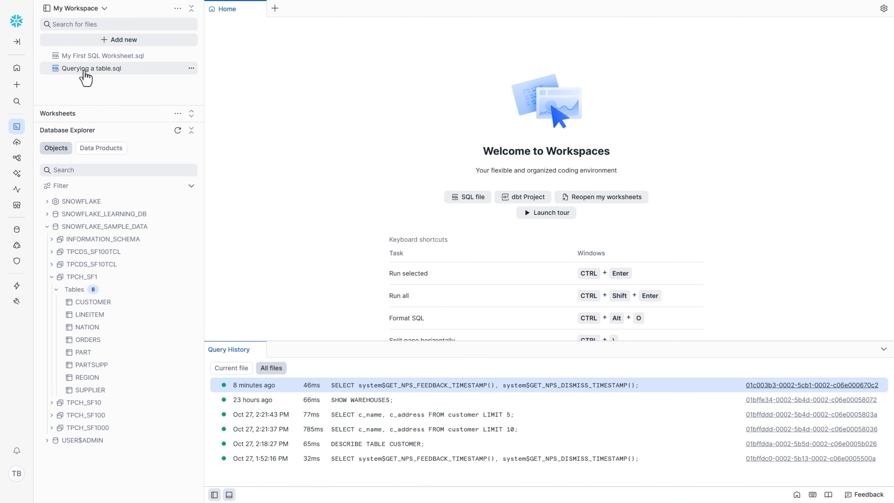
Open Querying a table.sql and run the query SELECT * FROM CUSTOMER; in it.
{"action": "left_click", "coordinate": [88, 69]}
{"action": "left_click", "coordinate": [324, 77]}
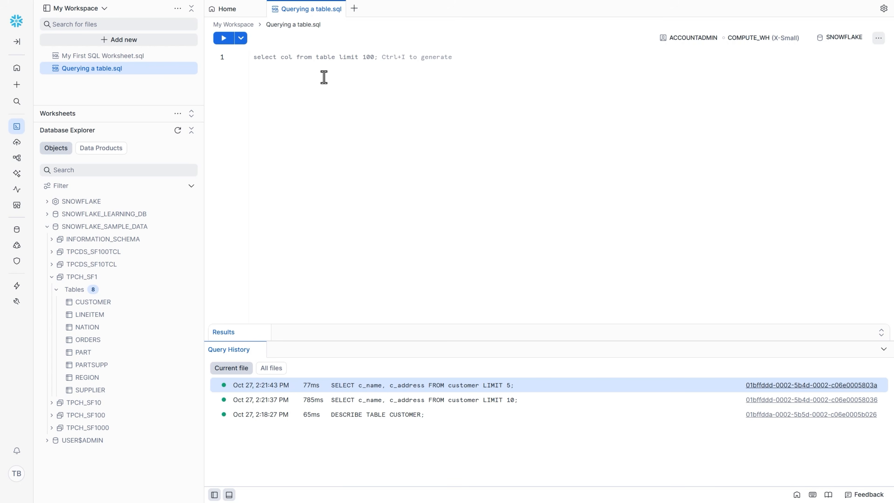
{"action": "type", "text": "SELECT * "}
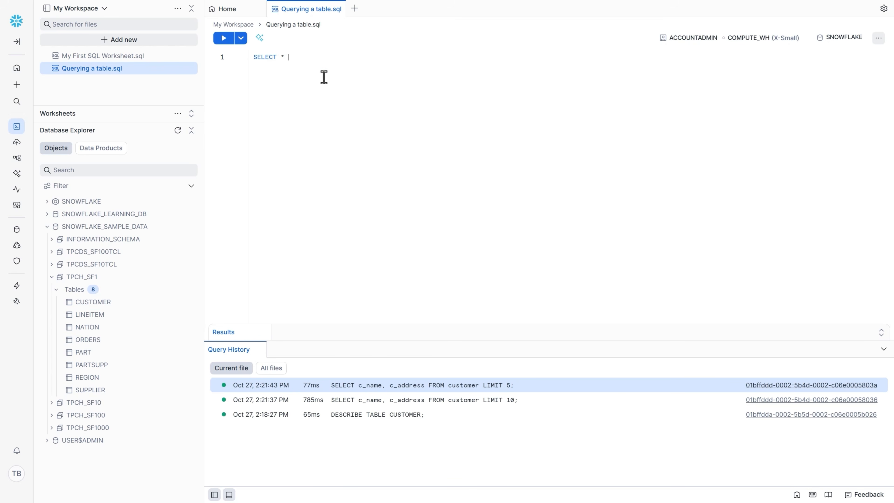
{"action": "type", "text": "FROM CUSTOMER;"}
{"action": "key", "text": "ctrl+Return"}
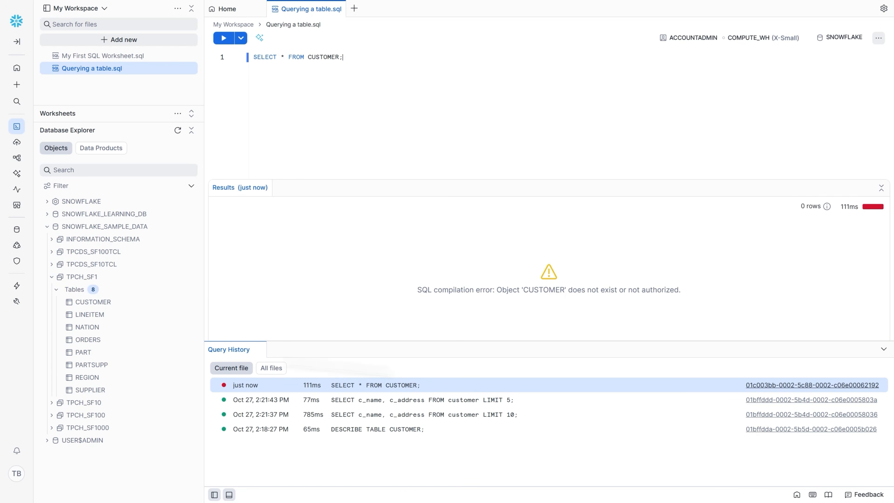
Hide the Query History to make room for the results and enlarge the page display.
{"action": "left_click", "coordinate": [883, 349]}
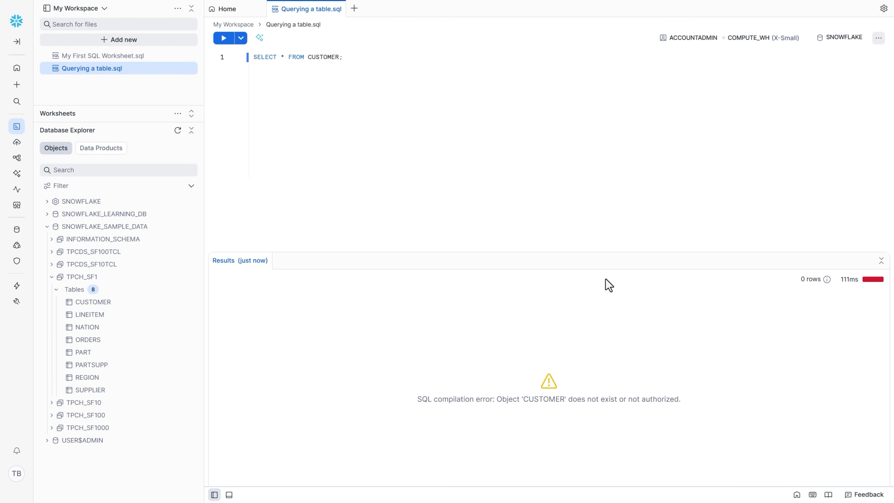
{"action": "key", "text": "ctrl+plus"}
{"action": "key", "text": "ctrl+plus"}
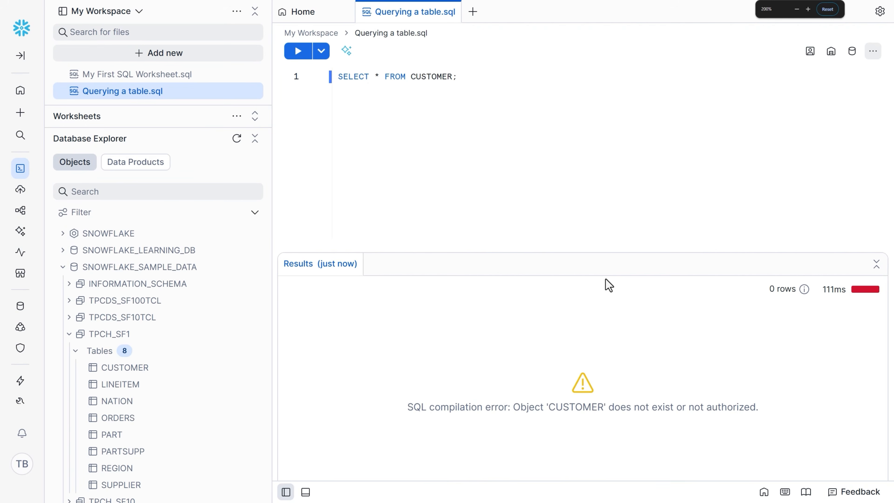
{"action": "key", "text": "ctrl+minus"}
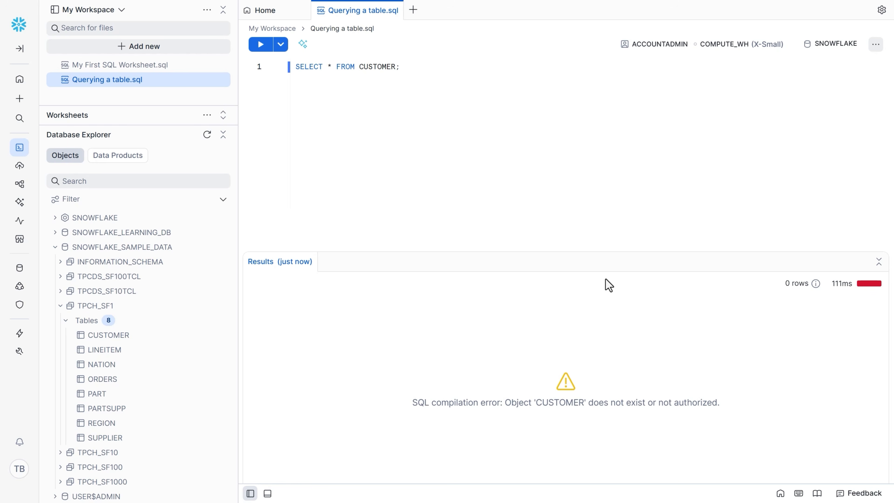
Add the fully qualified query SELECT * FROM SNOWFLAKE_SAMPLE_DATA.TPCH_SF1.CUSTOMER; on line 3, inserting the table name from the Database Explorer.
{"action": "left_click", "coordinate": [400, 67]}
{"action": "key", "text": "Return"}
{"action": "key", "text": "Return"}
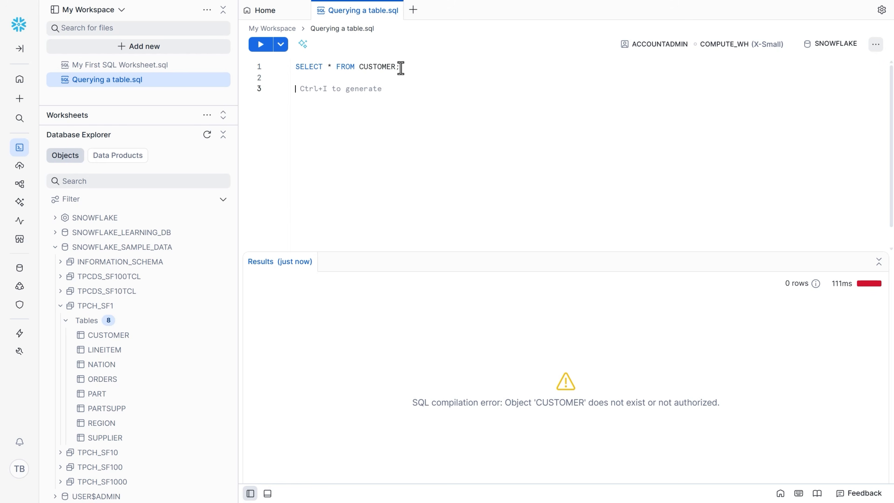
{"action": "type", "text": "SELECT * FROM"}
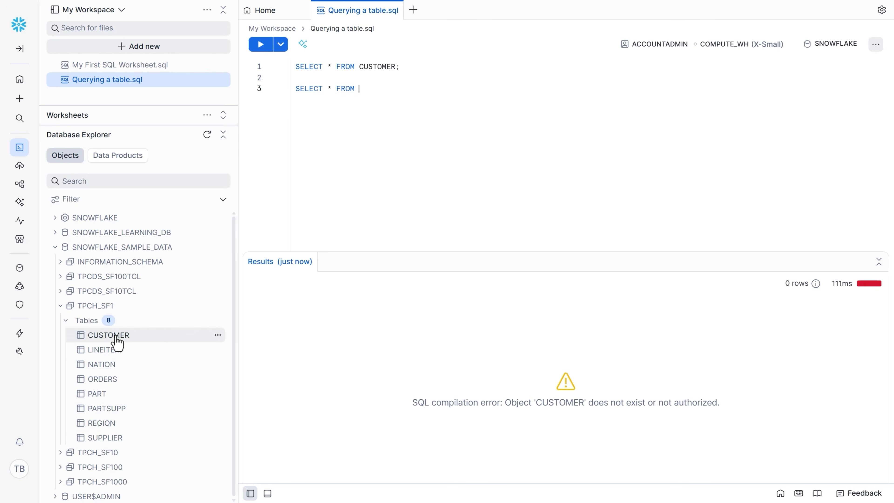
{"action": "left_click", "coordinate": [116, 337]}
{"action": "left_click", "coordinate": [217, 335]}
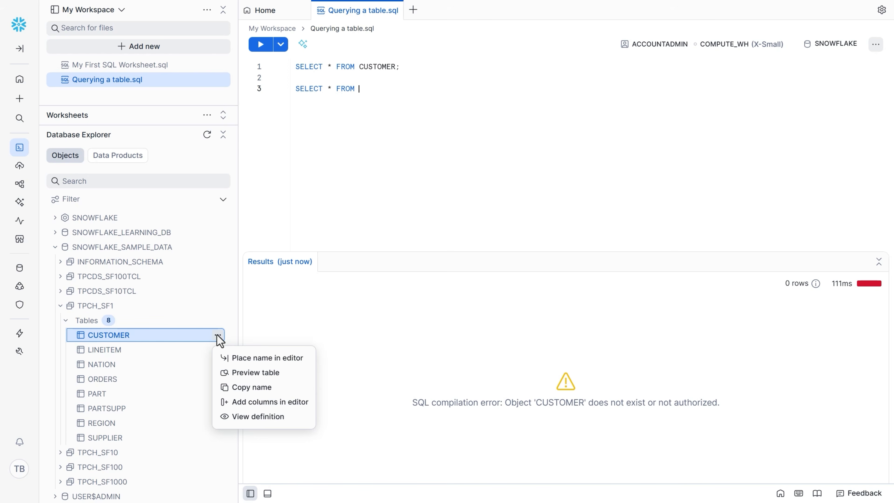
{"action": "left_click", "coordinate": [236, 359]}
{"action": "left_click", "coordinate": [567, 85]}
{"action": "left_click", "coordinate": [550, 90]}
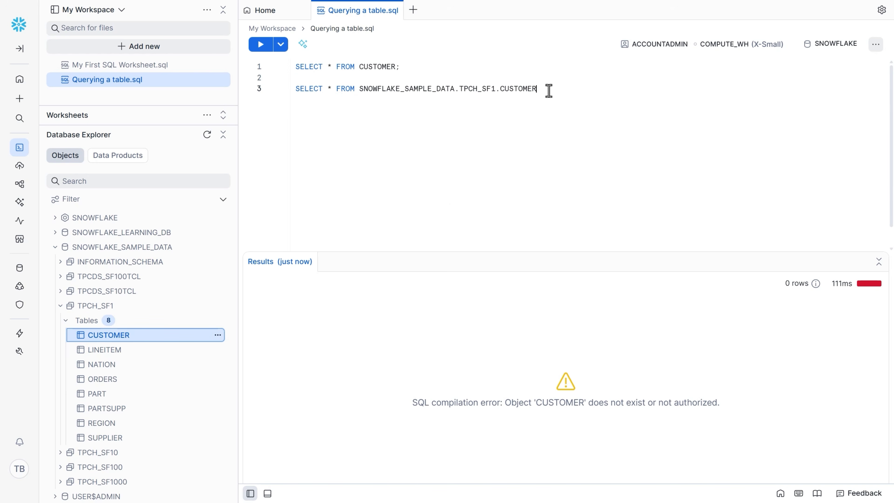
{"action": "type", "text": ";"}
Add the statement USE DATABASE SNOWFLAKE_SAMPLE_DATA; on line 5, choosing the database from the suggestions.
{"action": "key", "text": "Return"}
{"action": "key", "text": "Return"}
{"action": "type", "text": "USE DATABASE SNOWF"}
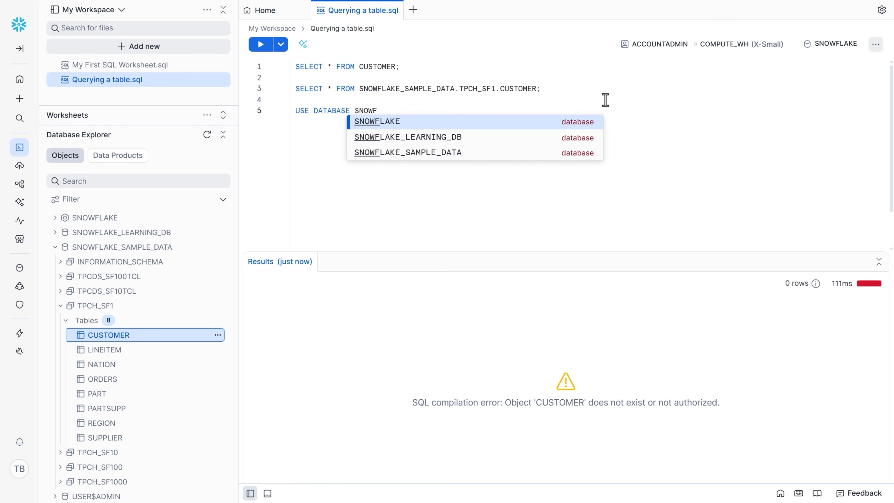
{"action": "key", "text": "Down"}
{"action": "key", "text": "Down"}
{"action": "key", "text": "Return"}
{"action": "type", "text": ";"}
Add USE SCHEMA TPCH_SF1; on the next line and run both USE statements together.
{"action": "key", "text": "Return"}
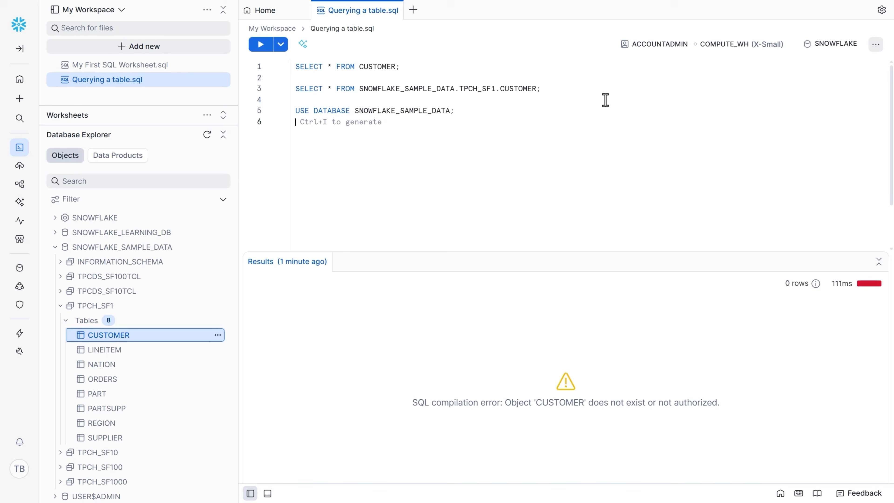
{"action": "type", "text": "USE SCHEMA TPCH_SF1;"}
{"action": "left_click_drag", "start_coordinate": [388, 123], "coordinate": [295, 112]}
{"action": "key", "text": "ctrl+Return"}
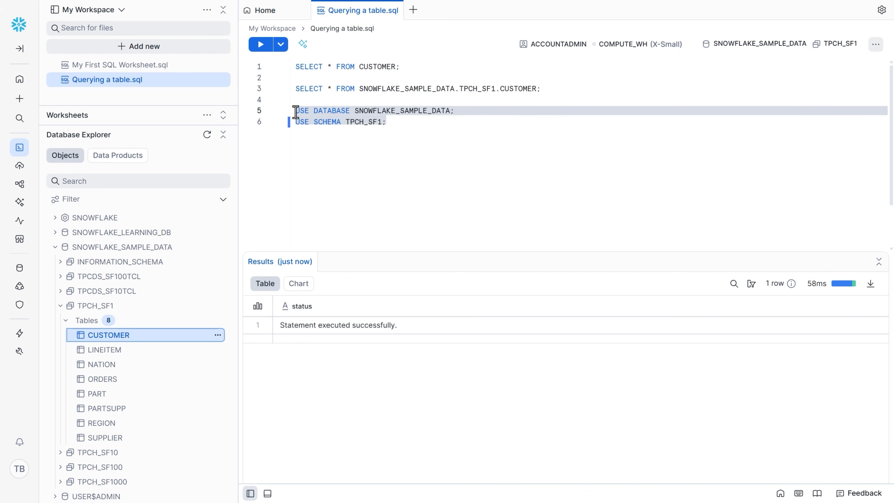
Run the unqualified SELECT * FROM CUSTOMER; query on line 1 again.
{"action": "mouse_move", "coordinate": [791, 283]}
{"action": "left_click", "coordinate": [403, 67]}
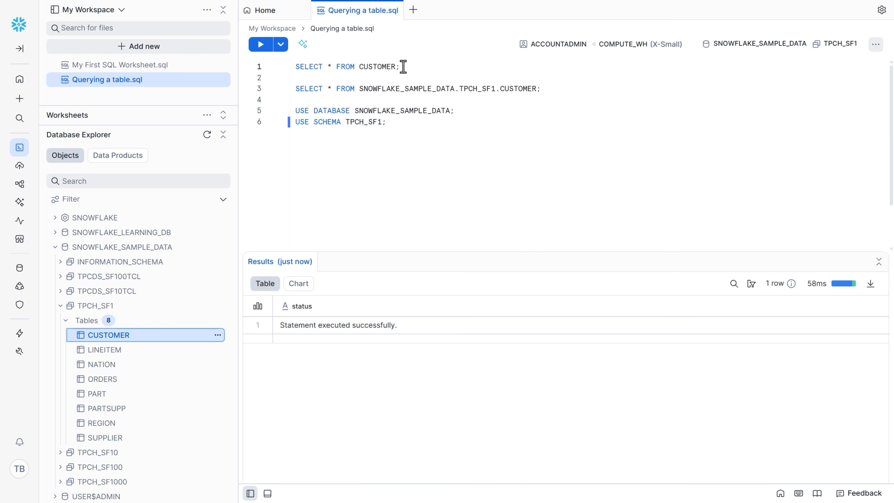
{"action": "key", "text": "ctrl+Return"}
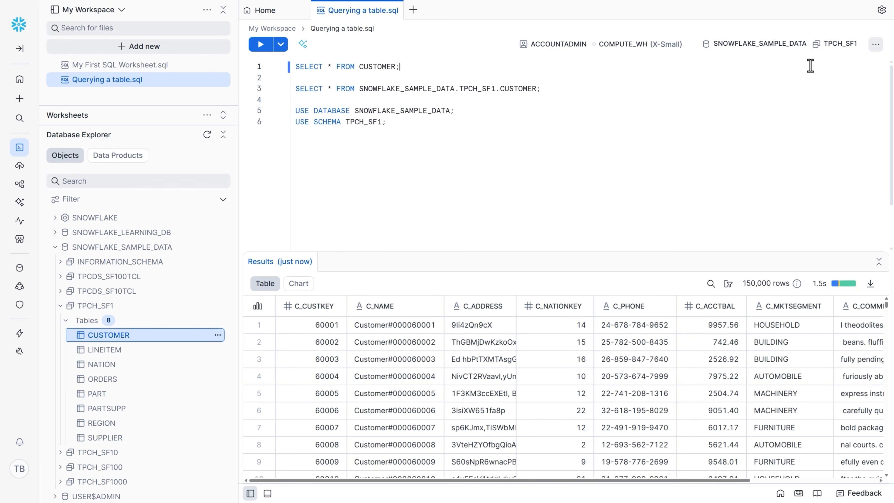
View the worksheet's database and schema choices, as well as its role and warehouse choices.
{"action": "left_click", "coordinate": [825, 50]}
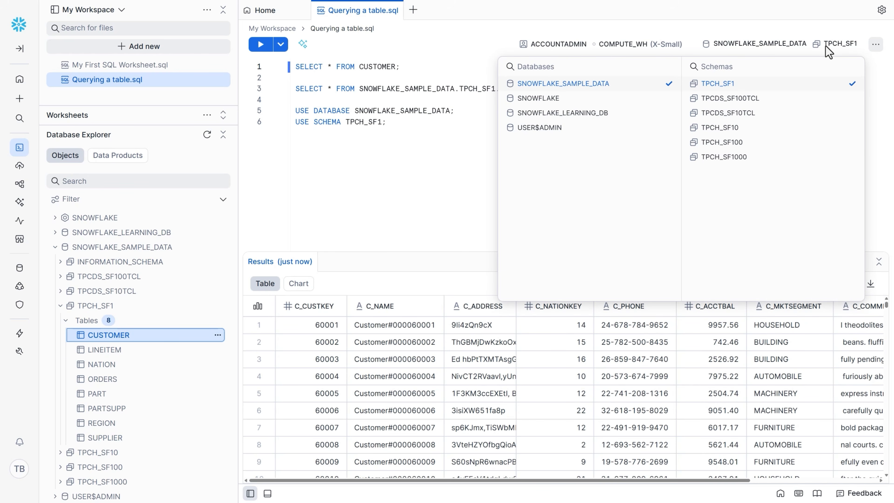
{"action": "left_click", "coordinate": [554, 51]}
{"action": "left_click", "coordinate": [554, 51]}
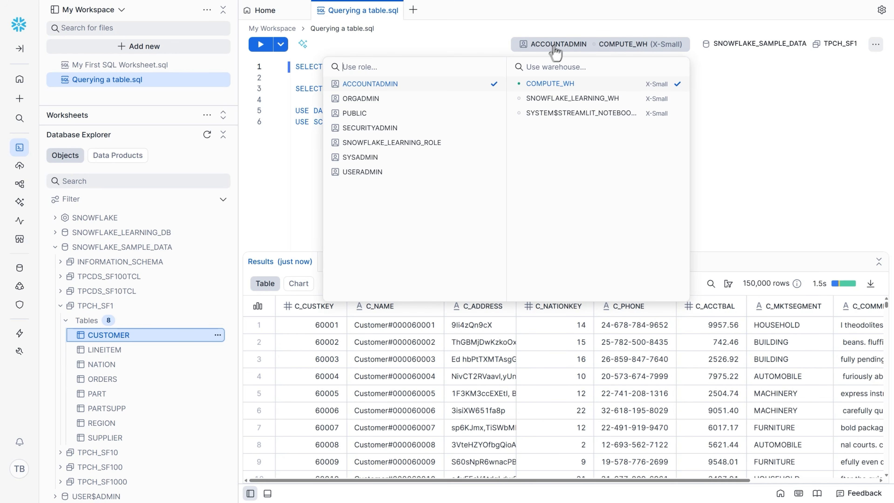
{"action": "left_click", "coordinate": [729, 103]}
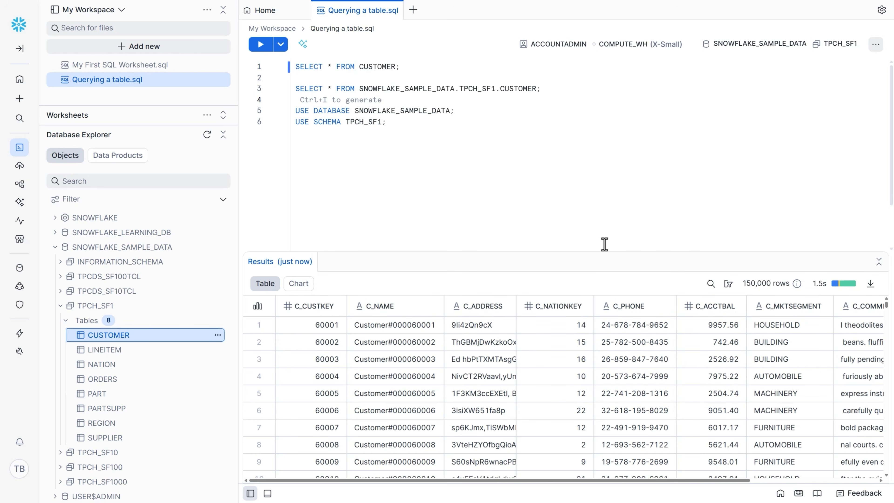
Enlarge the results area and examine the C_NAME, C_ADDRESS and C_NATIONKEY columns, the first row and its C_NAME cell.
{"action": "left_click_drag", "start_coordinate": [580, 254], "coordinate": [593, 179]}
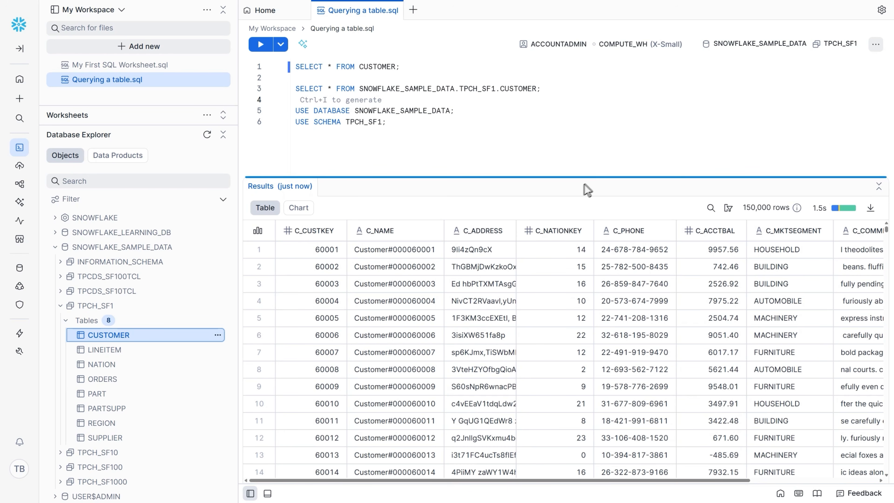
{"action": "left_click", "coordinate": [387, 233]}
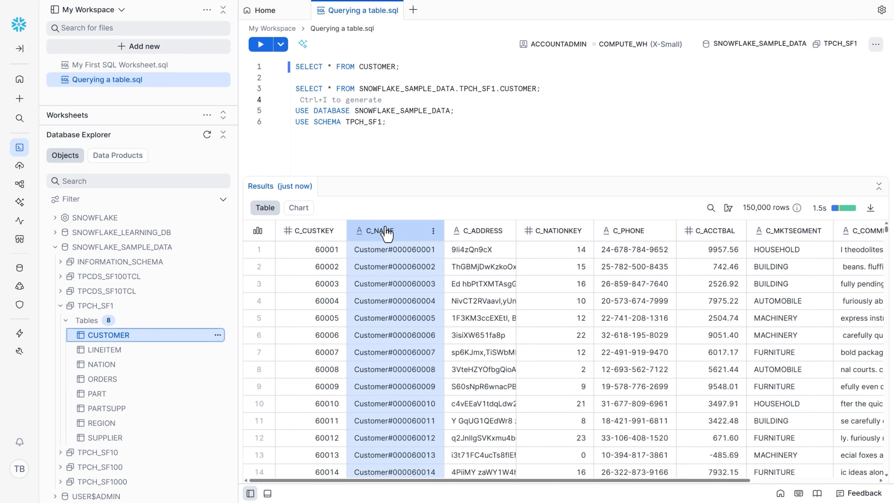
{"action": "left_click", "coordinate": [479, 234]}
{"action": "left_click", "coordinate": [551, 233]}
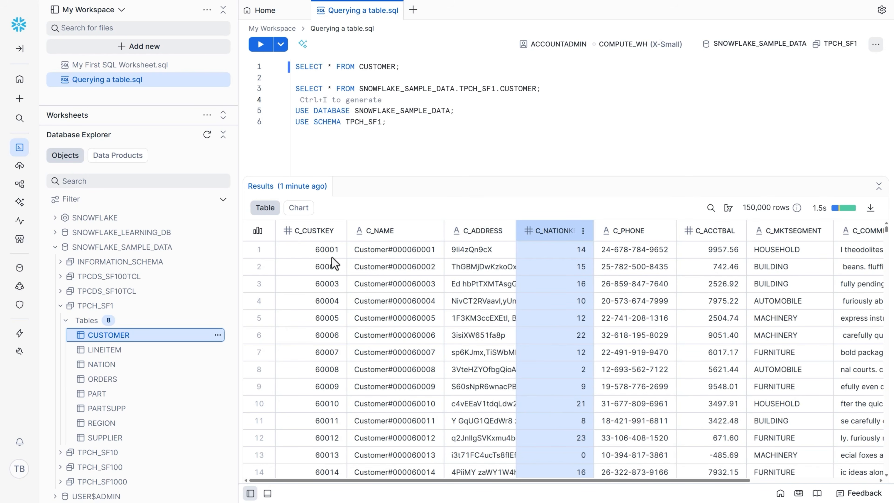
{"action": "left_click", "coordinate": [260, 251]}
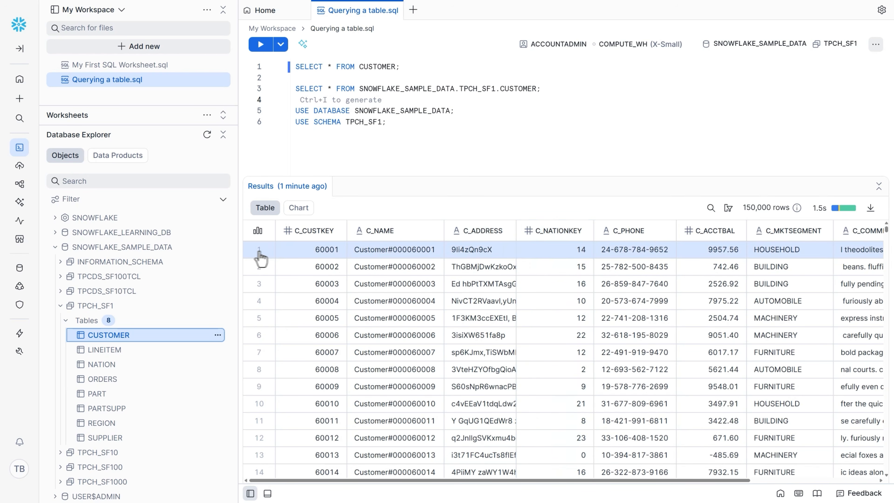
{"action": "left_click", "coordinate": [382, 255]}
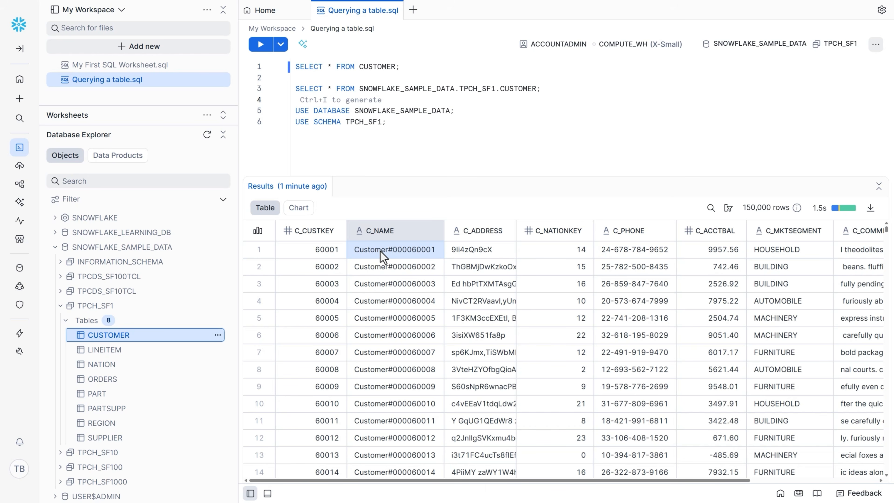
Add the statement DESCRIBE TABLE CUSTOMER; on line 8 and run it.
{"action": "left_click", "coordinate": [389, 123]}
{"action": "key", "text": "Return"}
{"action": "key", "text": "Return"}
{"action": "type", "text": "DESCRIBE TABLE CUSTOMER;"}
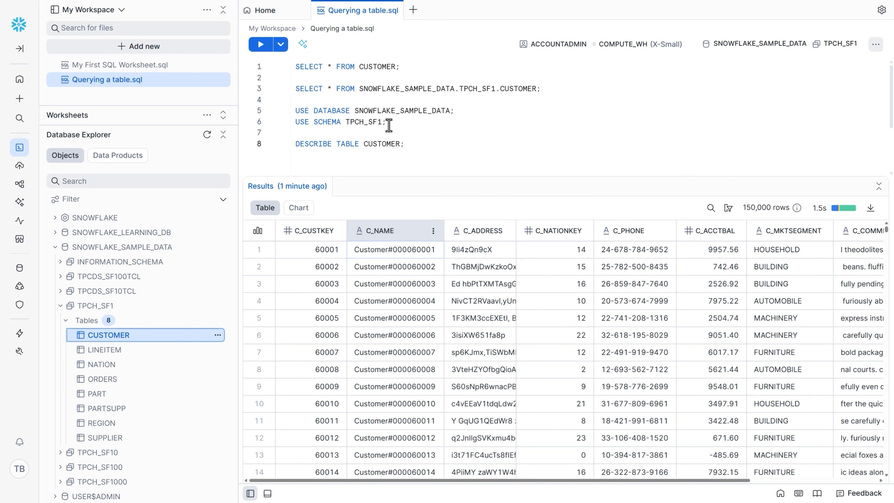
{"action": "key", "text": "ctrl+Return"}
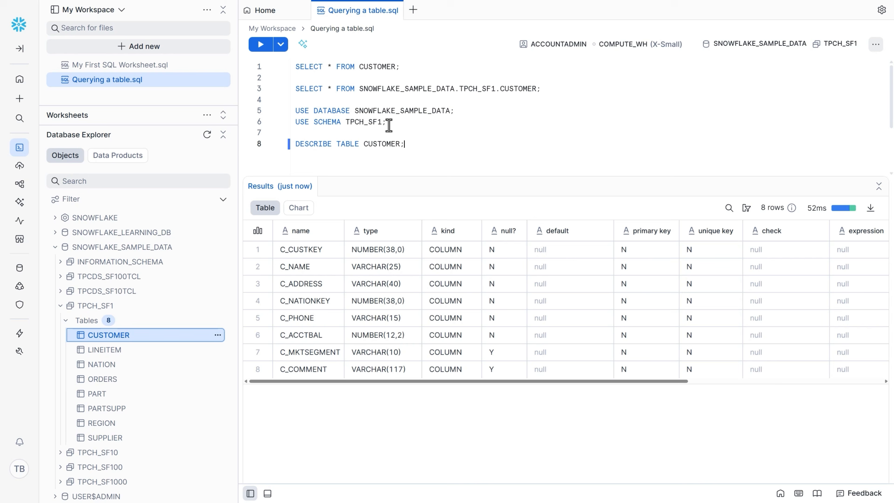
Examine the name, type and unique key columns in the description of the CUSTOMER table.
{"action": "left_click", "coordinate": [319, 232]}
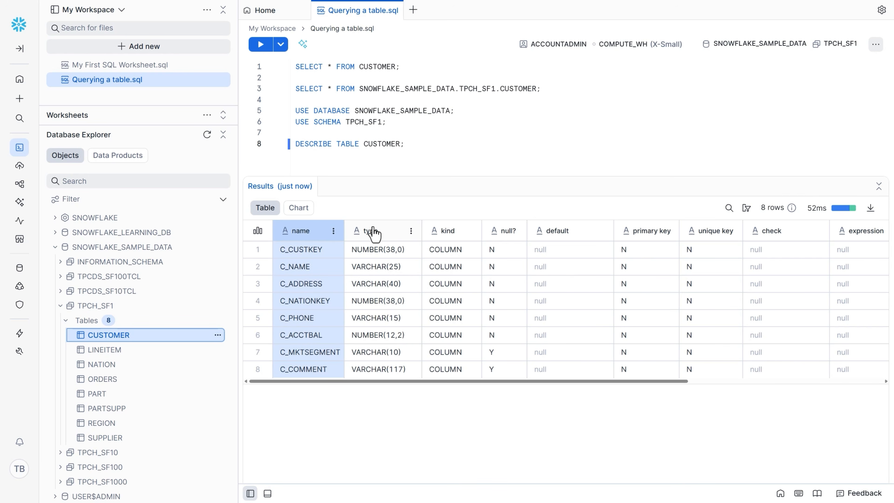
{"action": "left_click", "coordinate": [374, 233]}
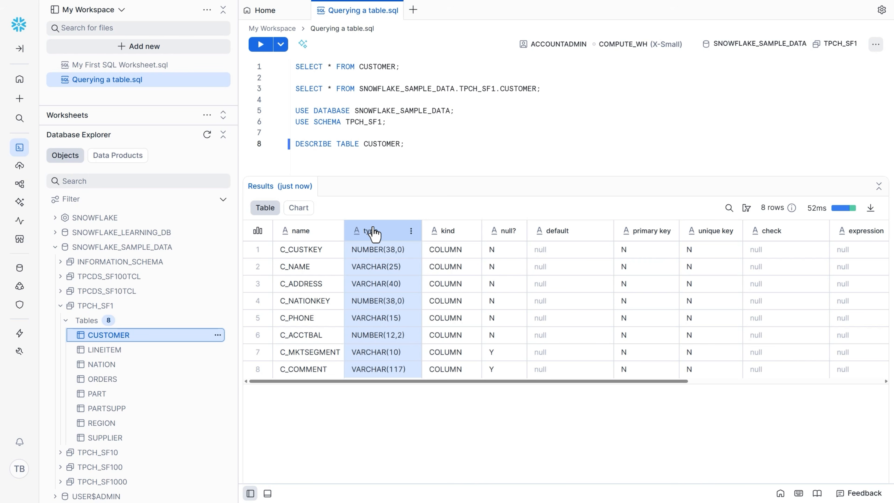
{"action": "left_click", "coordinate": [704, 233]}
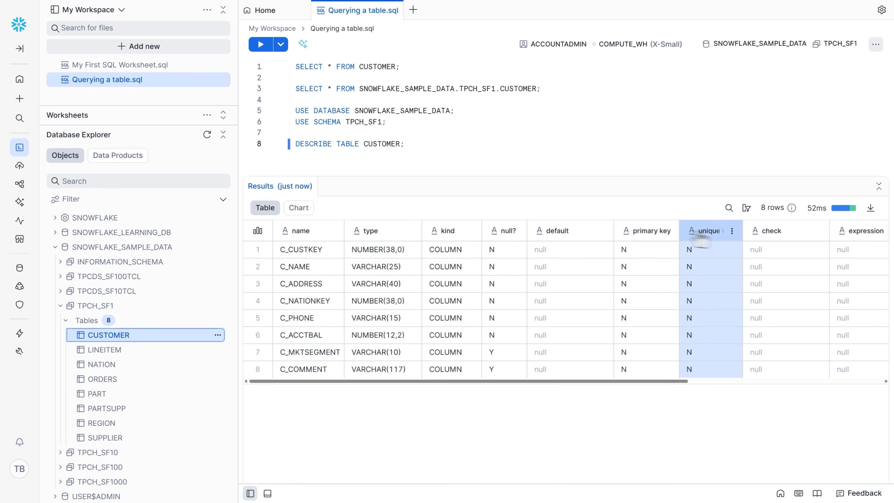
Check the description's default column, and add and run SELECT c_name, c_address FROM customer; on line 10.
{"action": "left_click", "coordinate": [564, 232]}
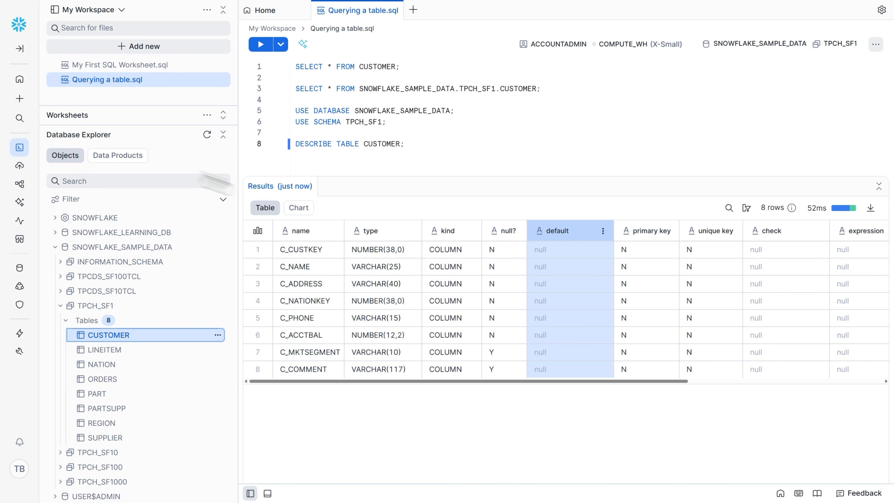
{"action": "key", "text": "Return"}
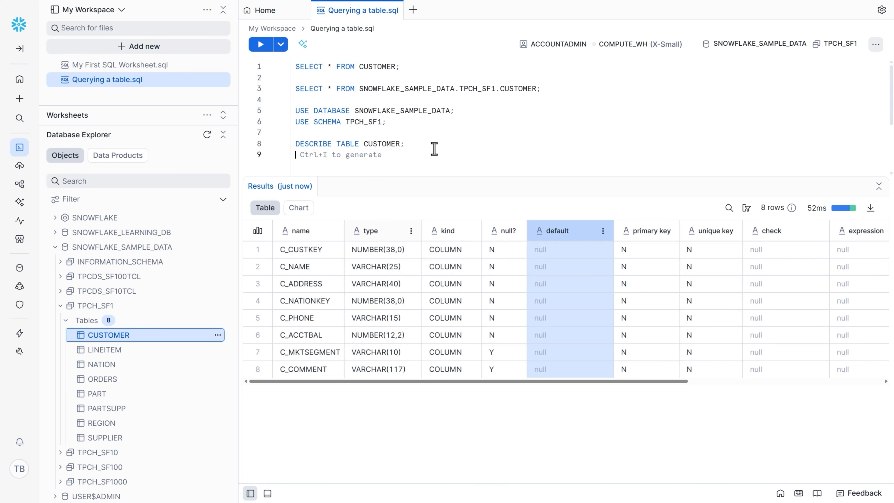
{"action": "key", "text": "Return"}
{"action": "type", "text": "SELECT c_"}
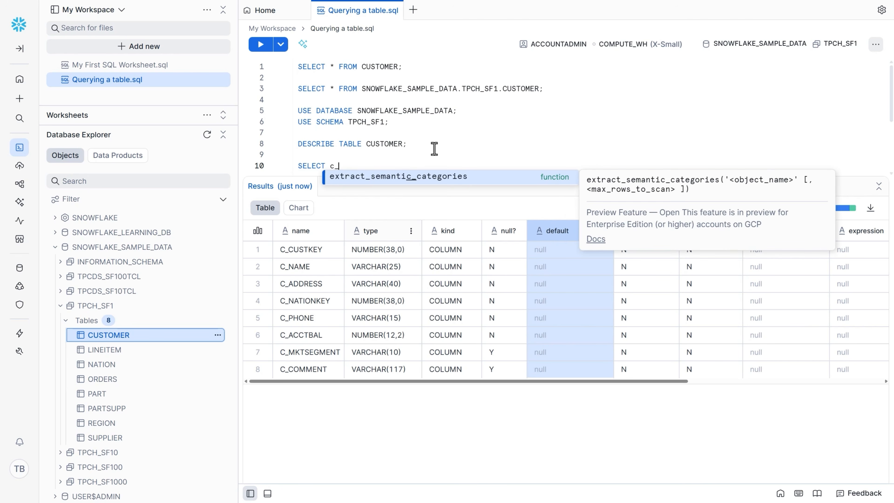
{"action": "type", "text": "name, c_address FROM customer;"}
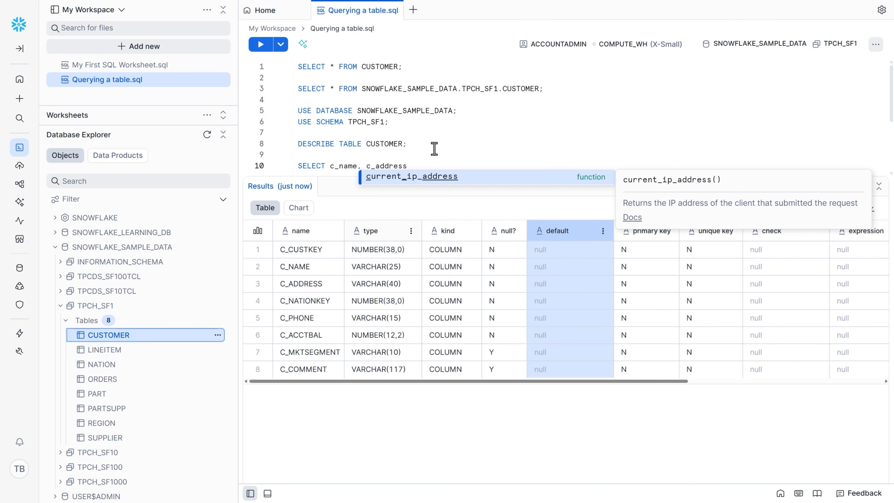
{"action": "key", "text": "ctrl+Return"}
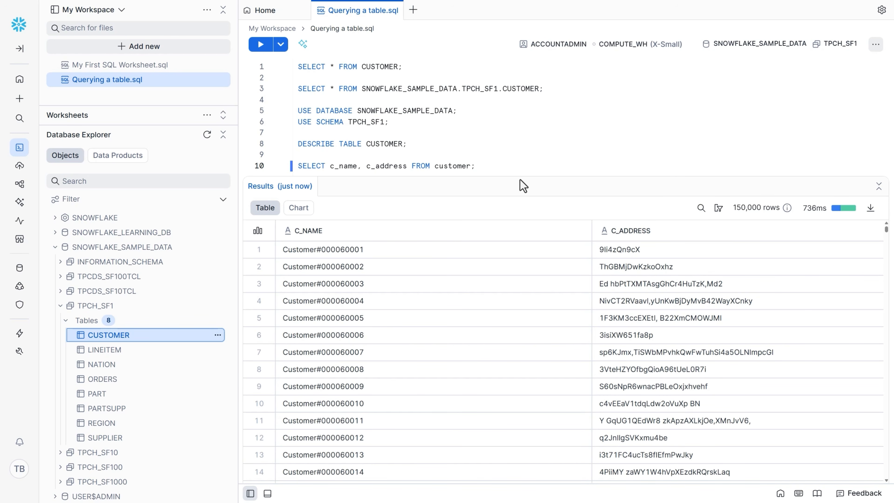
Enlarge the SQL editor area, and add and run SELECT c_name, c_address FROM customer LIMIT 5; on line 12.
{"action": "left_click_drag", "start_coordinate": [521, 177], "coordinate": [520, 212]}
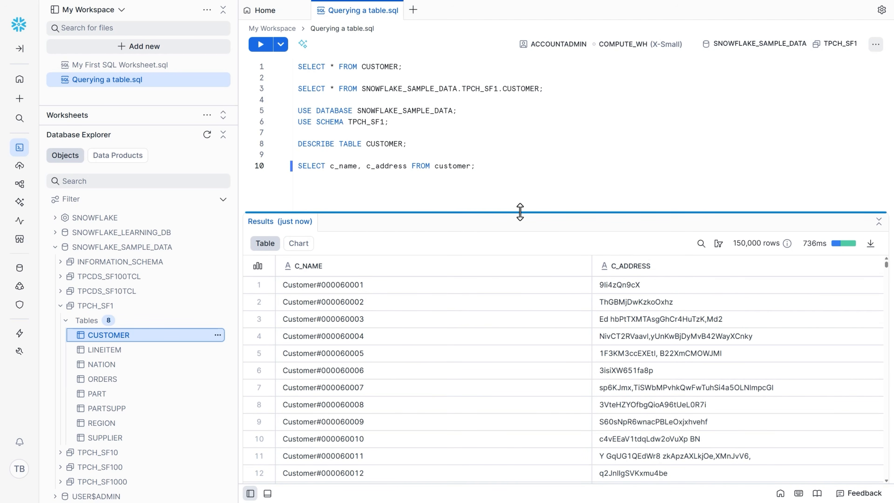
{"action": "left_click", "coordinate": [488, 167]}
{"action": "key", "text": "Return"}
{"action": "key", "text": "Return"}
{"action": "type", "text": "SELECT "}
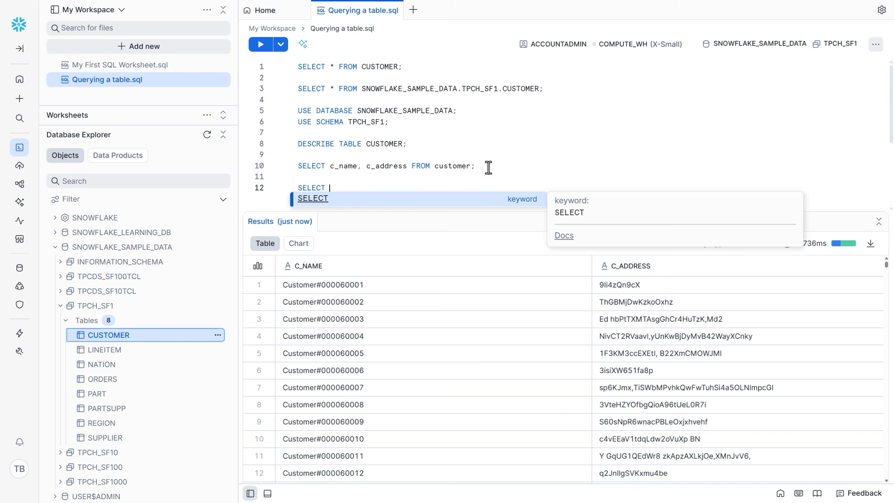
{"action": "type", "text": "c_name, c"}
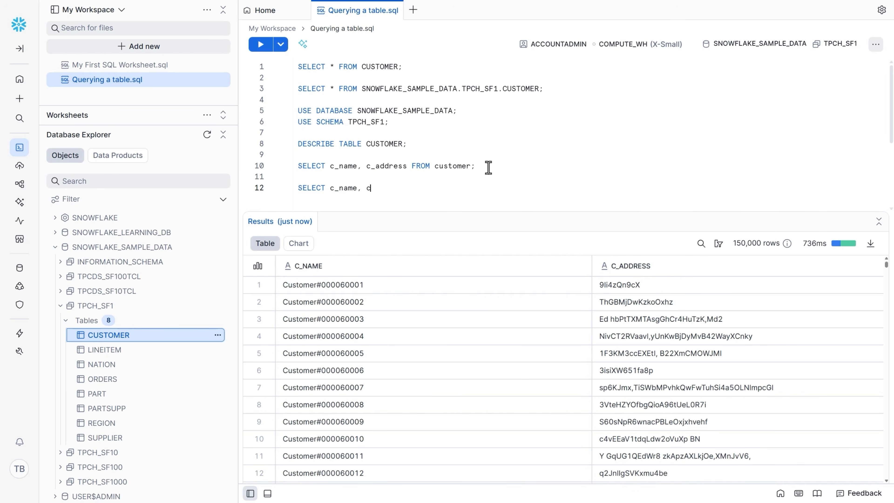
{"action": "type", "text": "_address FROM customer "}
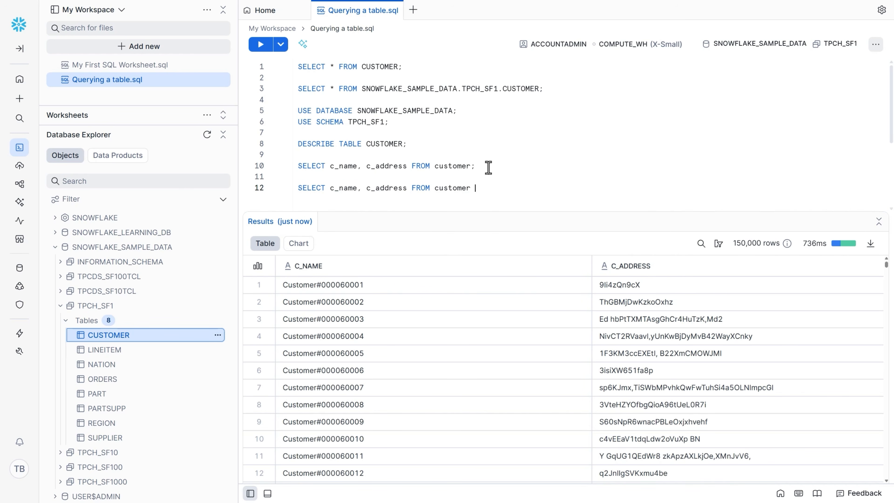
{"action": "type", "text": "LIMIT 5;"}
{"action": "key", "text": "ctrl+Return"}
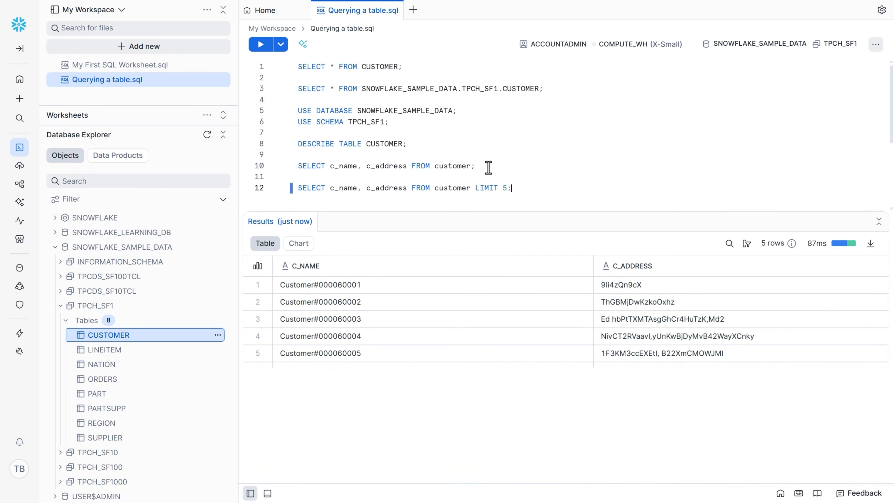